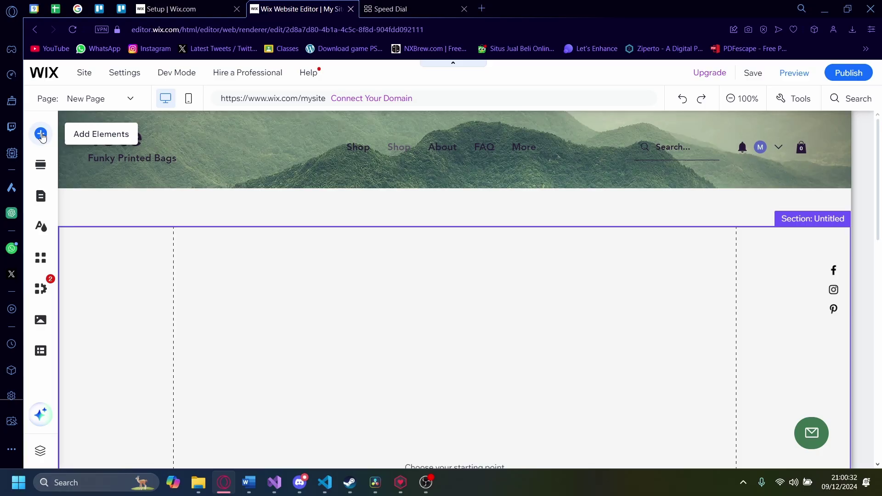
Browse the Menu & Anchor catalog through themed, vertical, horizontal and anchor menu designs
{"action": "left_click", "coordinate": [42, 135]}
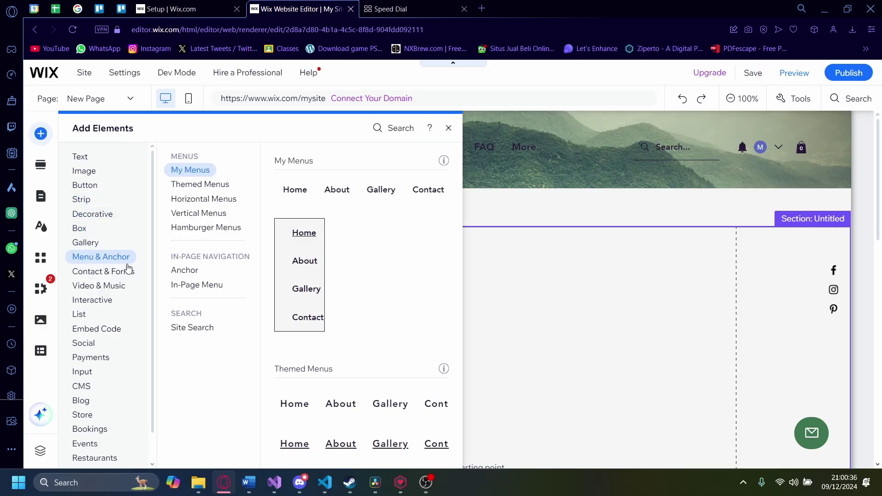
{"action": "left_click", "coordinate": [184, 185]}
{"action": "left_click", "coordinate": [192, 212]}
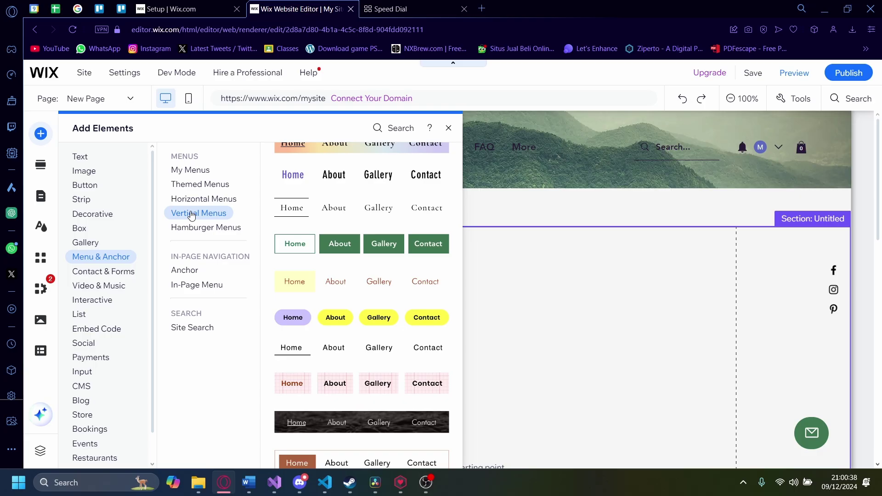
{"action": "left_click", "coordinate": [183, 199]}
{"action": "left_click", "coordinate": [181, 182]}
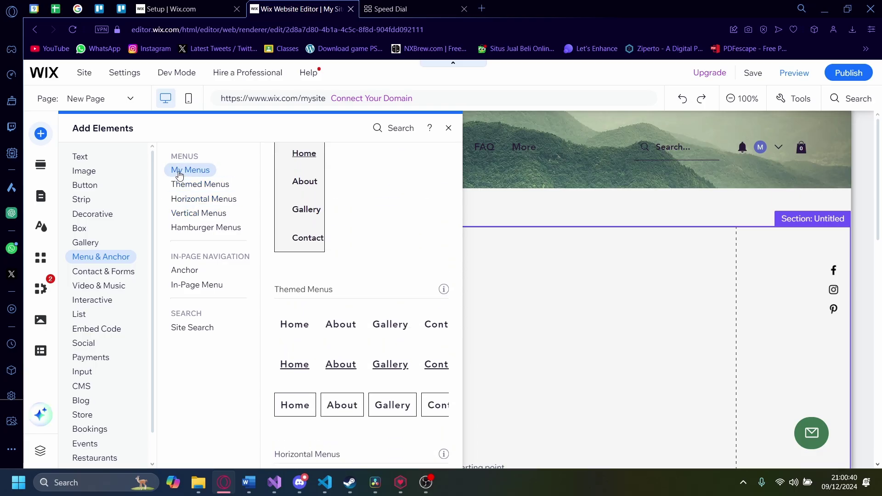
{"action": "left_click", "coordinate": [183, 285]}
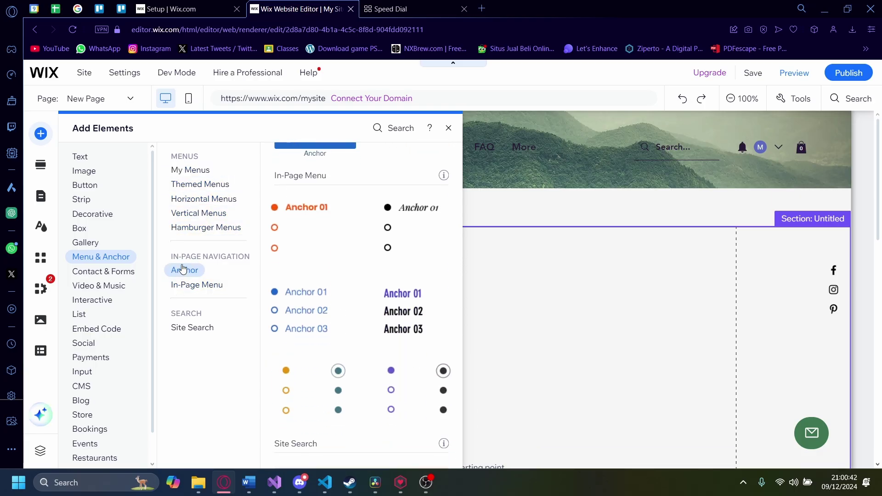
{"action": "left_click", "coordinate": [195, 200]}
{"action": "left_click", "coordinate": [185, 171]}
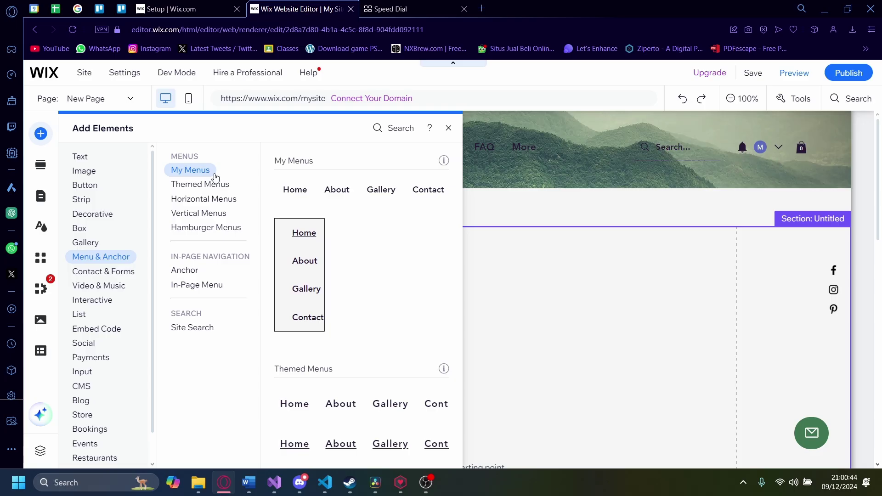
Drag a horizontal menu from My Menus onto the empty section
{"action": "mouse_move", "coordinate": [322, 197]}
{"action": "left_mouse_down"}
{"action": "mouse_move", "coordinate": [552, 331]}
{"action": "mouse_move", "coordinate": [427, 329]}
{"action": "left_mouse_up"}
Drop the horizontal menu into the section and bring up the site's page list
{"action": "left_click", "coordinate": [430, 329]}
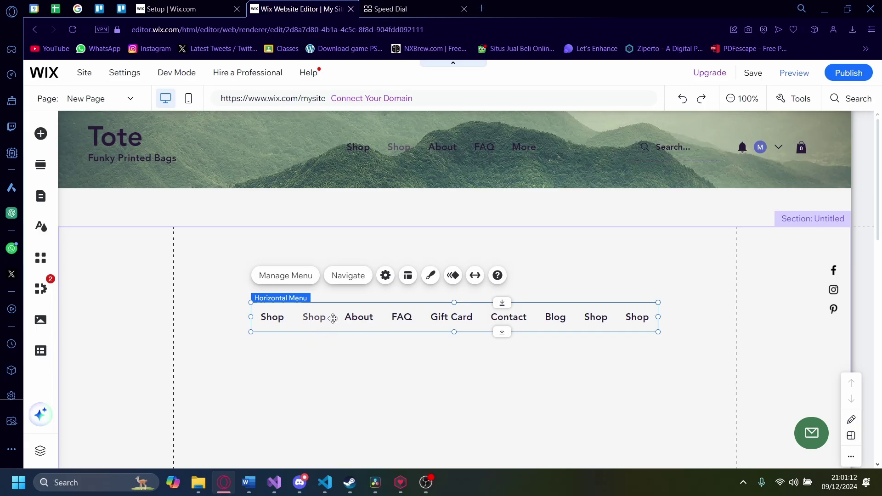
{"action": "left_click", "coordinate": [340, 278]}
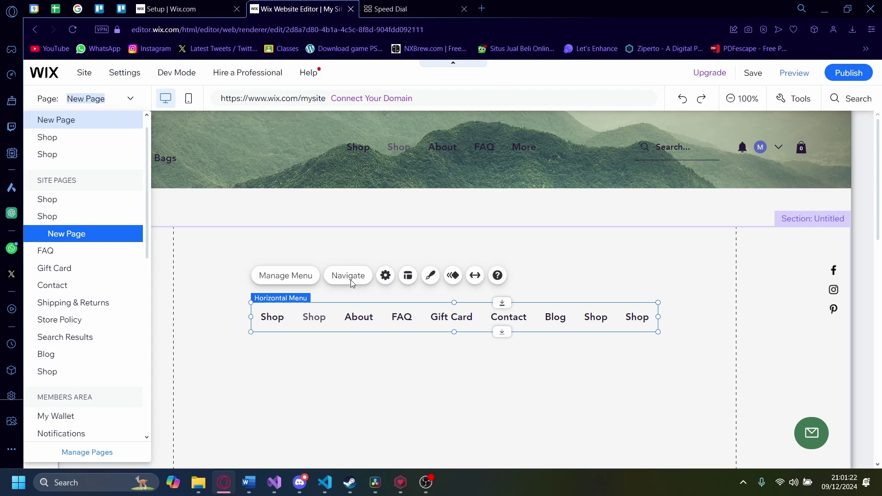
In Site Pages and Menu, make About a subpage under Shop
{"action": "left_click", "coordinate": [79, 453]}
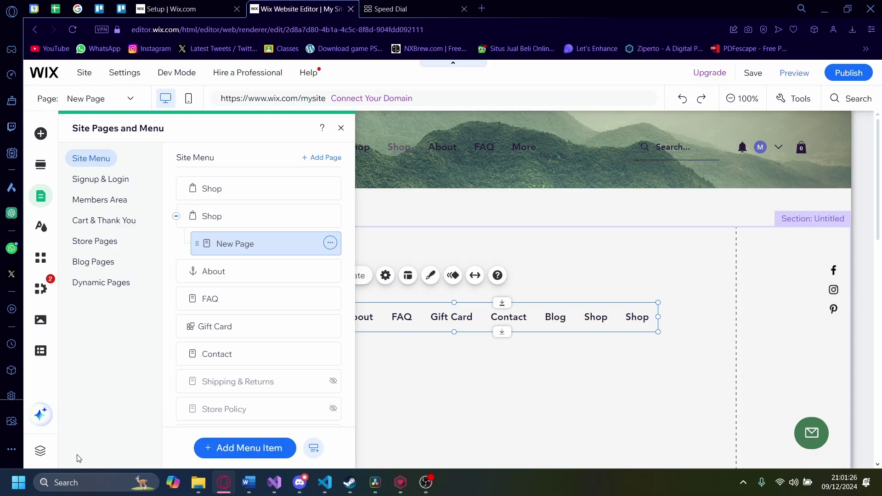
{"action": "mouse_move", "coordinate": [255, 271]}
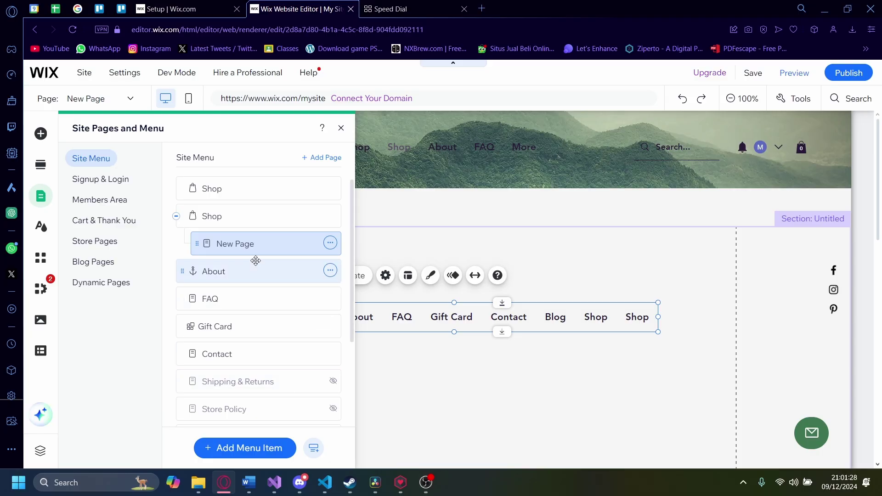
{"action": "left_click", "coordinate": [330, 271]}
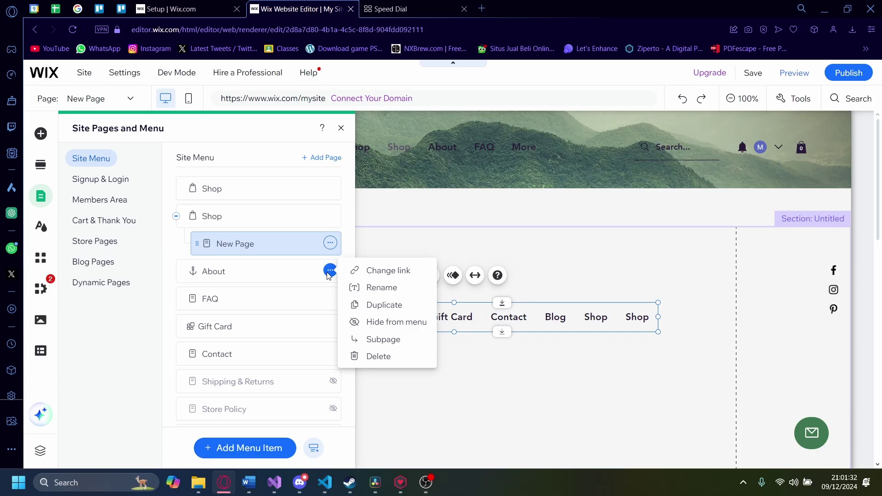
{"action": "left_click", "coordinate": [370, 341]}
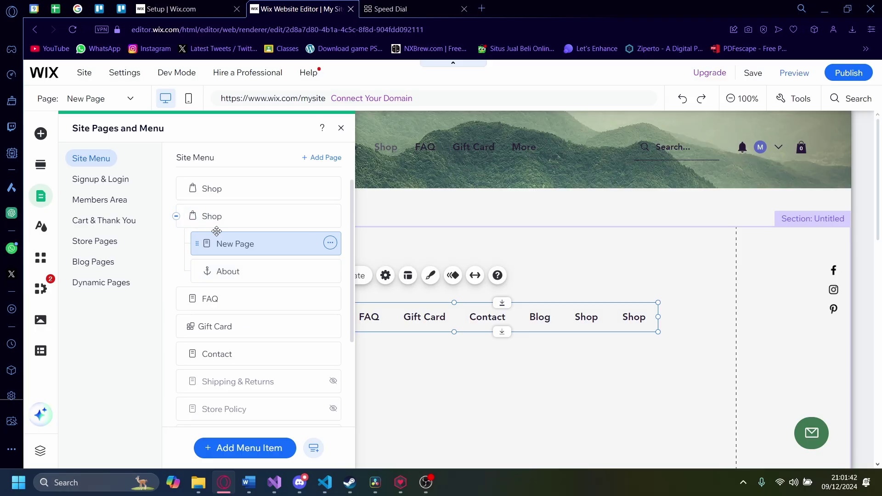
{"action": "scroll", "coordinate": [228, 313], "scroll_direction": "down", "scroll_amount": 1}
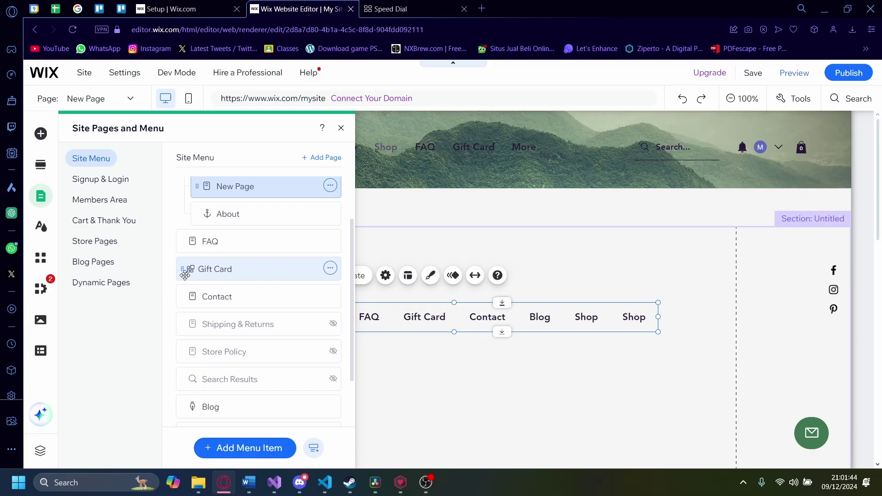
Make Gift Card a subpage under FAQ and close the pages manager
{"action": "left_click", "coordinate": [330, 269]}
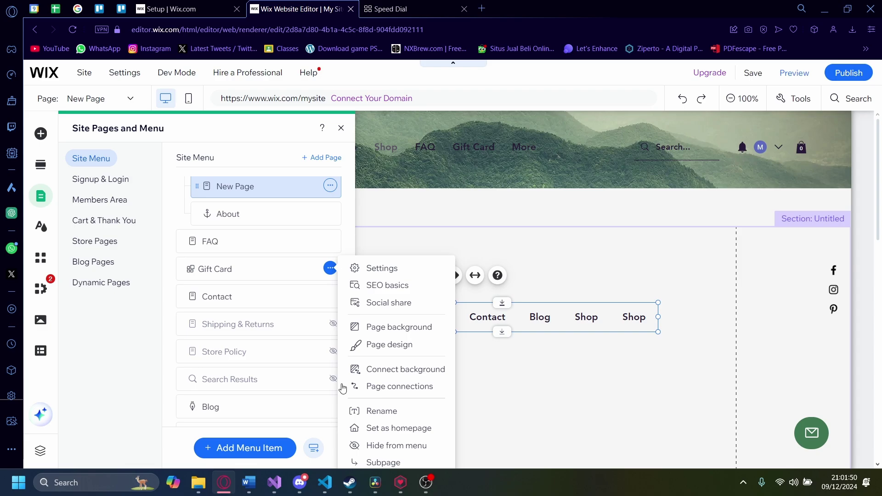
{"action": "left_click", "coordinate": [381, 463]}
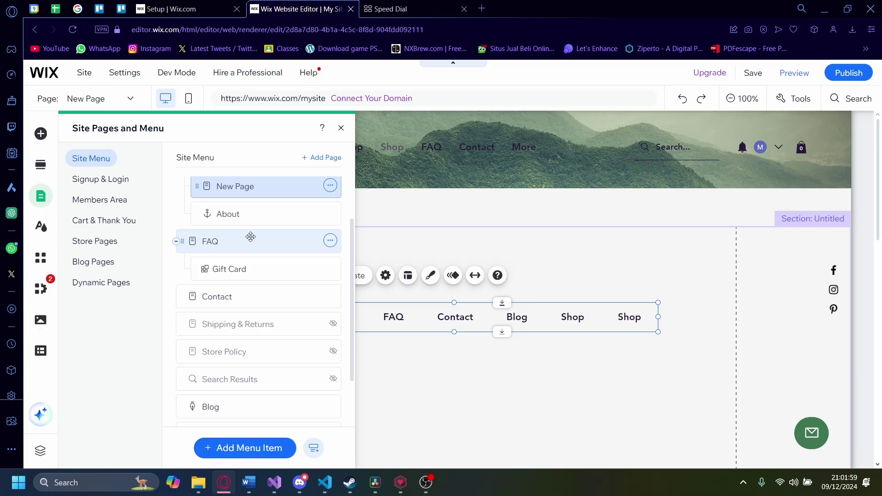
{"action": "left_click", "coordinate": [341, 129]}
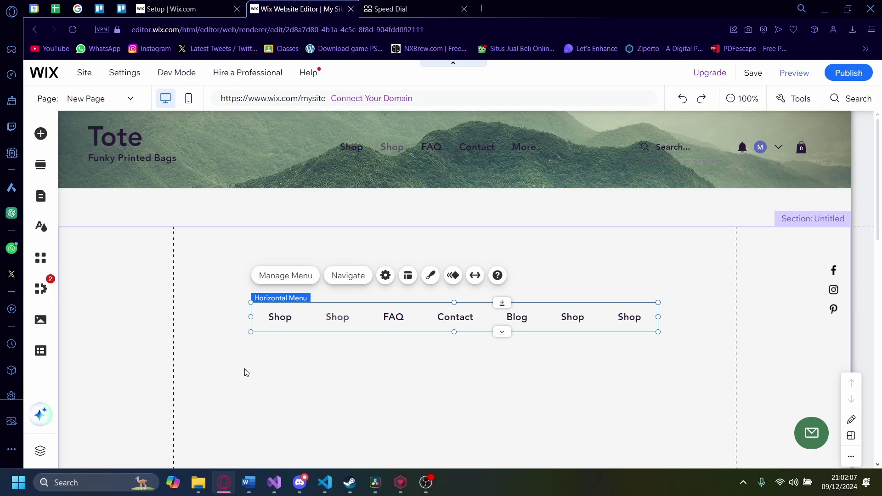
{"action": "left_click", "coordinate": [795, 73]}
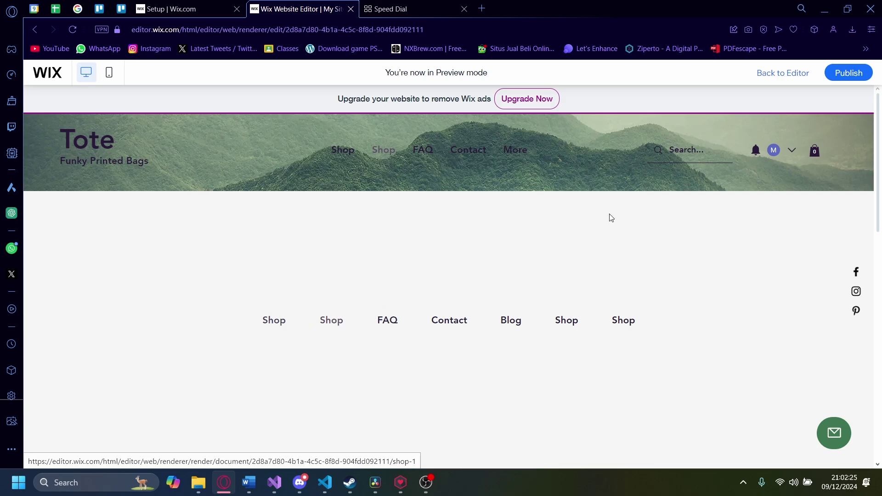
{"action": "left_click", "coordinate": [783, 73]}
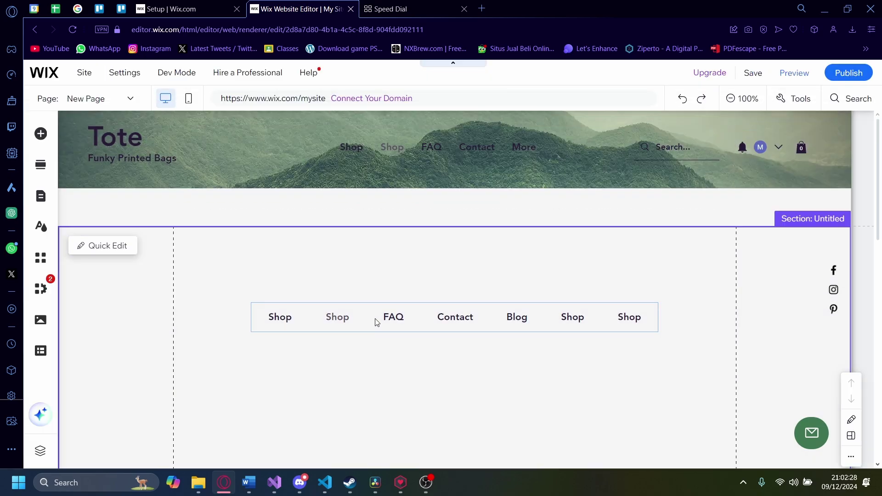
Delete the horizontal menu and browse to the Hamburger Menus designs
{"action": "left_click", "coordinate": [376, 319]}
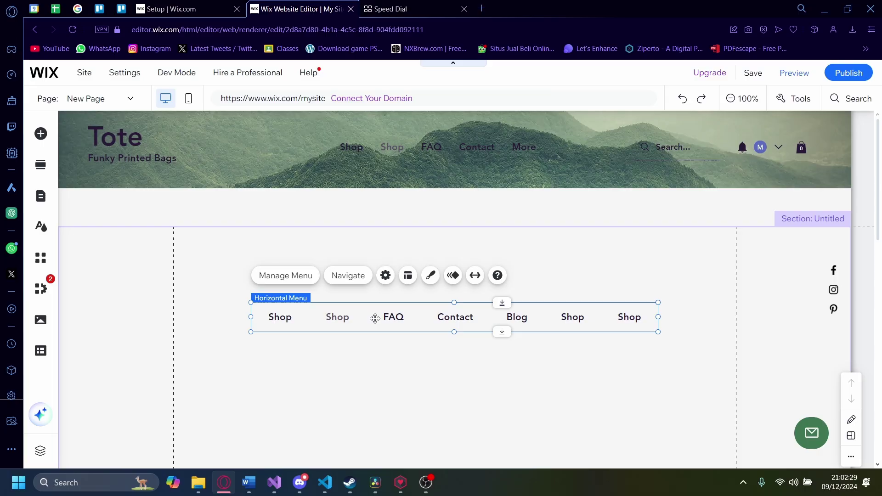
{"action": "key", "text": "Delete"}
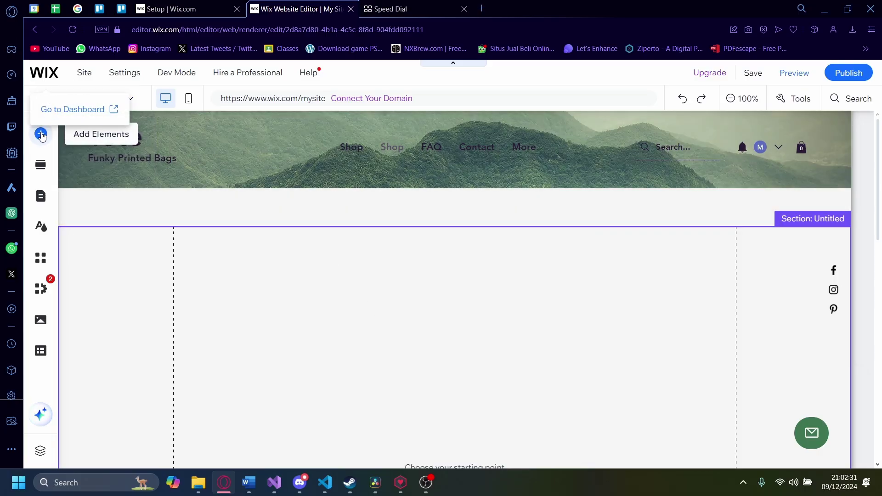
{"action": "left_click", "coordinate": [40, 134]}
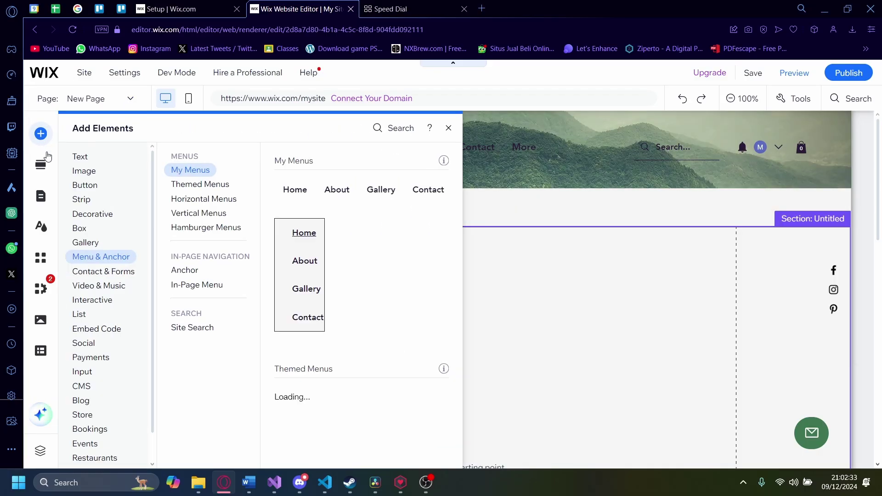
{"action": "left_click", "coordinate": [174, 198]}
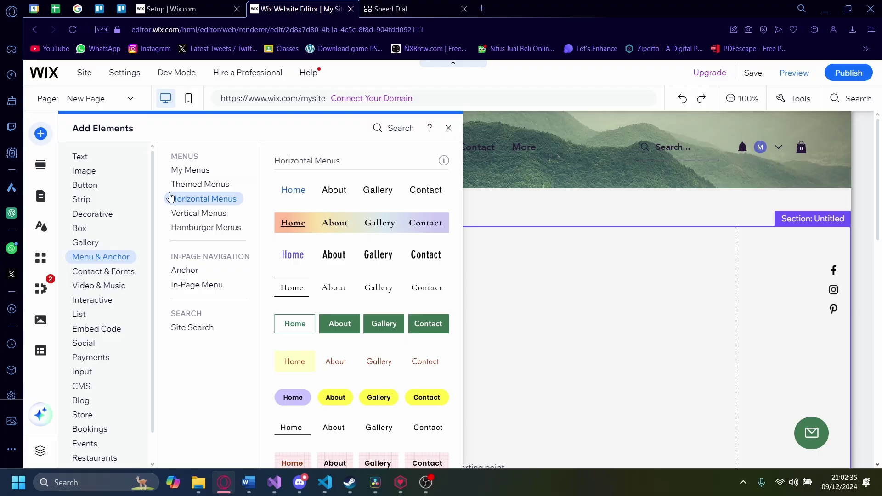
{"action": "left_click", "coordinate": [175, 184]}
{"action": "left_click", "coordinate": [177, 226]}
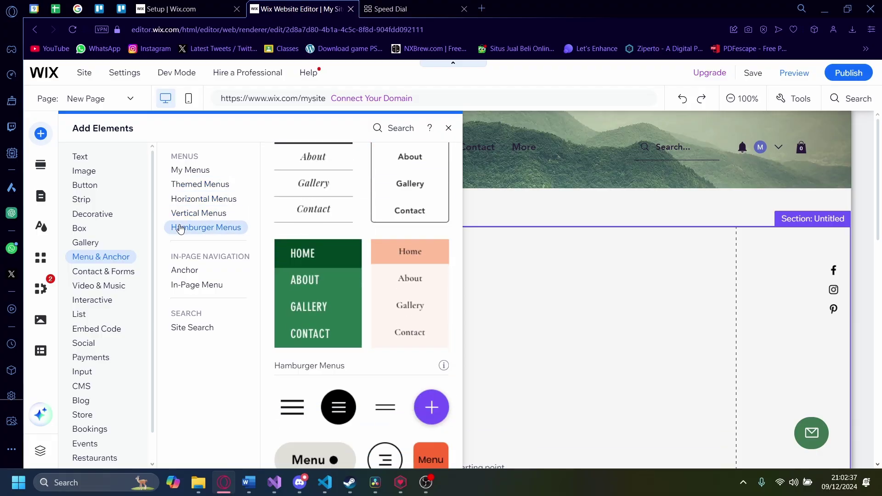
{"action": "scroll", "coordinate": [267, 217], "scroll_direction": "up", "scroll_amount": 2}
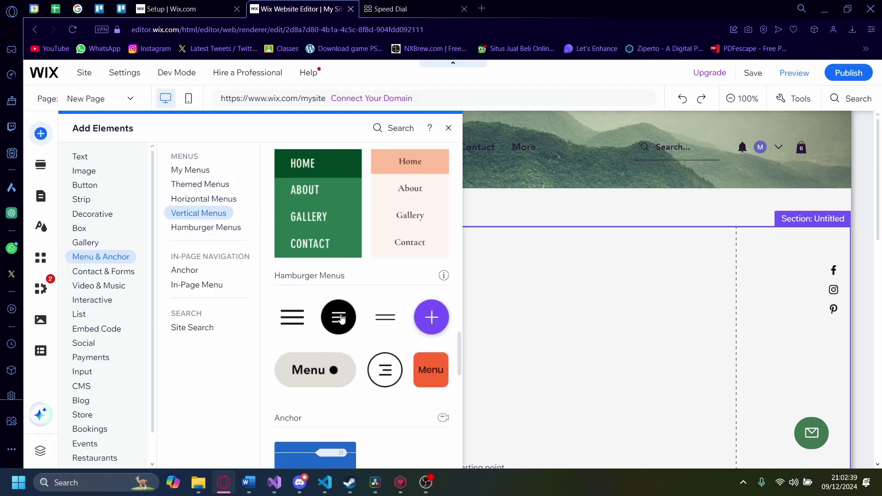
Drag a hamburger menu design into the empty section
{"action": "mouse_move", "coordinate": [432, 317]}
{"action": "left_mouse_down"}
{"action": "mouse_move", "coordinate": [532, 311]}
{"action": "mouse_move", "coordinate": [265, 279]}
{"action": "left_mouse_up"}
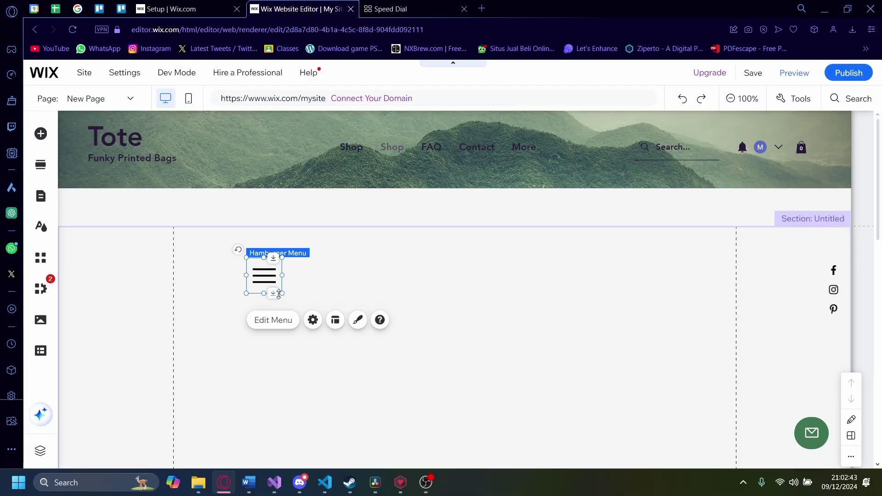
{"action": "mouse_move", "coordinate": [67, 201]}
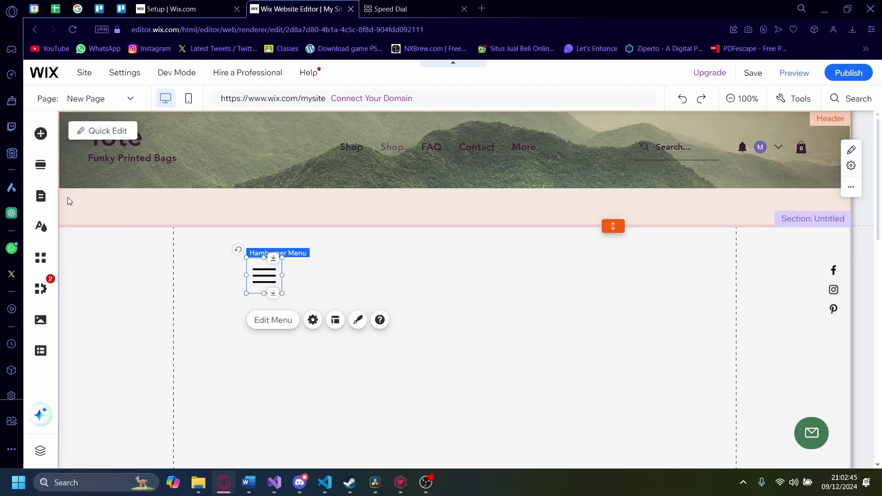
In the pages manager, move New Page, About and Gift Card up the menu order
{"action": "left_click", "coordinate": [104, 106]}
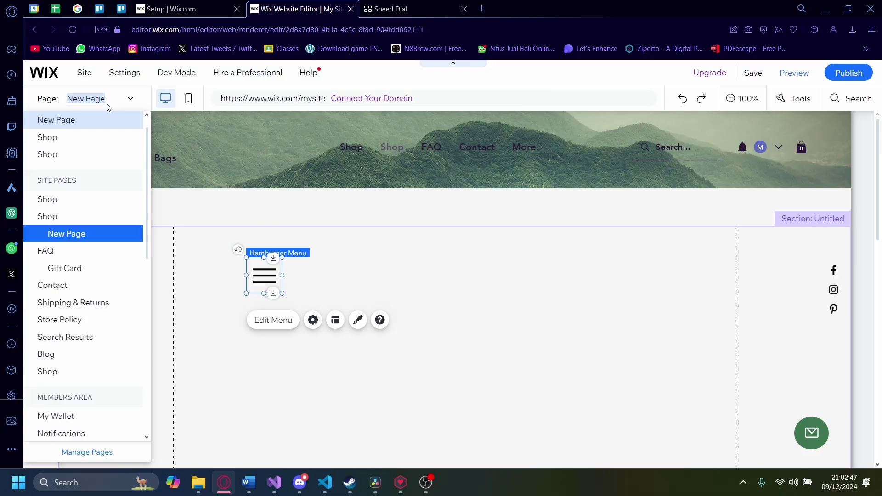
{"action": "left_click", "coordinate": [72, 452]}
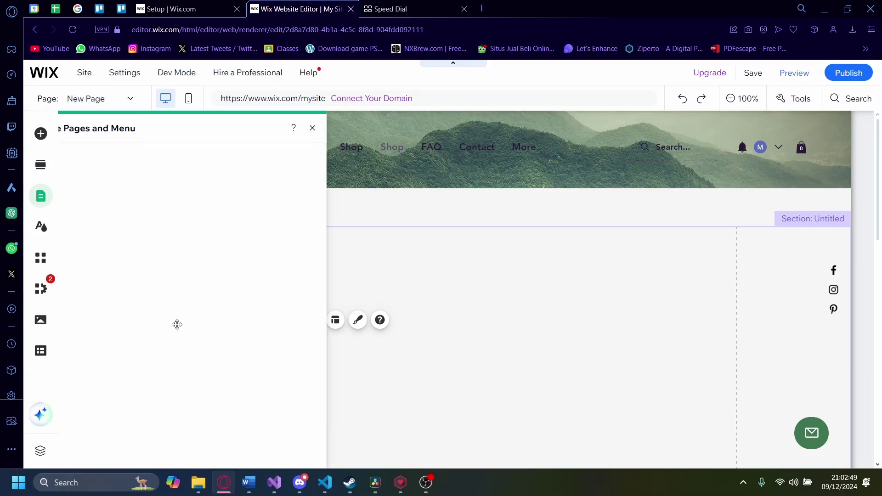
{"action": "left_click_drag", "start_coordinate": [196, 244], "coordinate": [183, 197]}
{"action": "left_click_drag", "start_coordinate": [181, 271], "coordinate": [181, 191]}
{"action": "mouse_move", "coordinate": [194, 326]}
{"action": "left_mouse_down"}
{"action": "mouse_move", "coordinate": [184, 185]}
{"action": "mouse_move", "coordinate": [202, 221]}
{"action": "left_mouse_up"}
{"action": "left_click", "coordinate": [226, 245]}
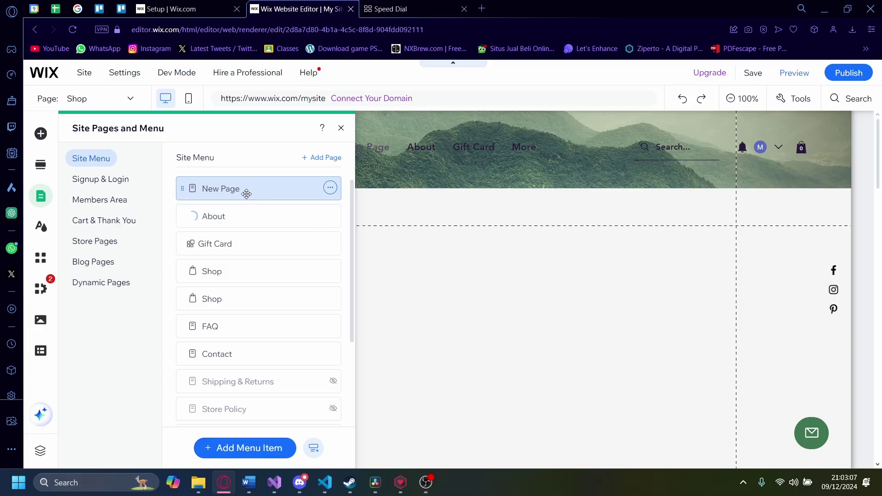
Nest About under New Page and the second Shop under the first Shop, then close the manager
{"action": "left_click", "coordinate": [330, 217]}
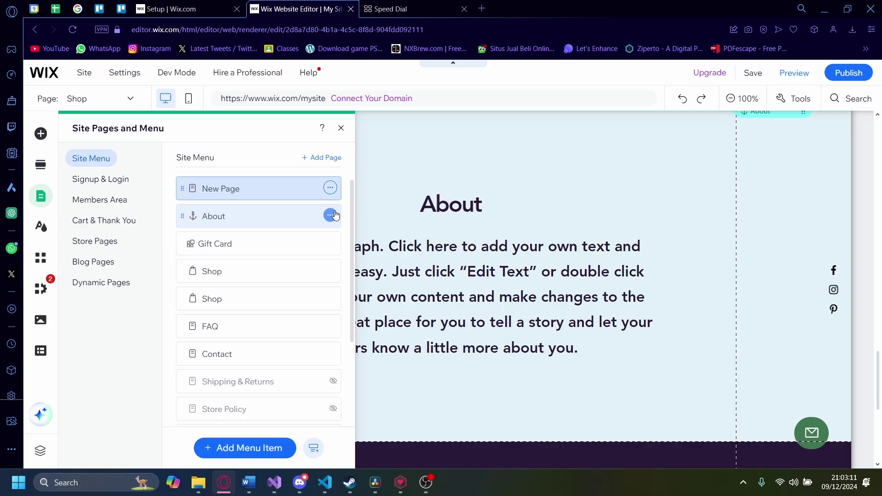
{"action": "left_click", "coordinate": [330, 217]}
{"action": "left_click", "coordinate": [379, 281]}
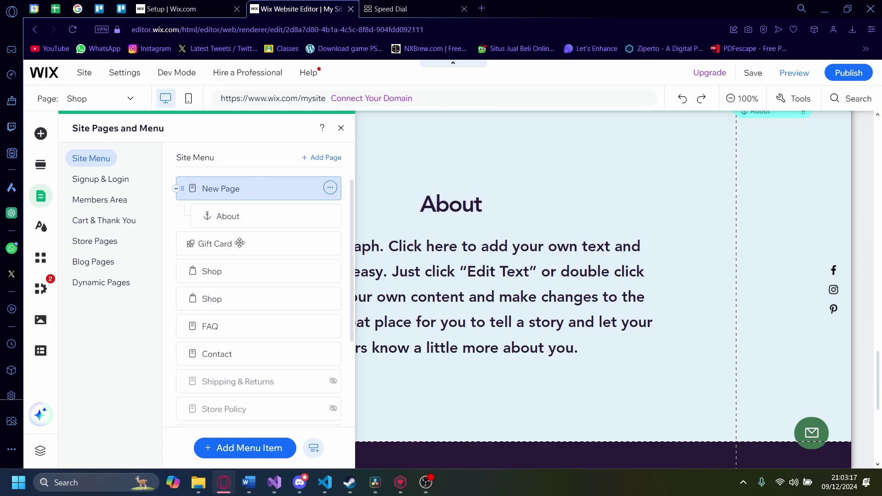
{"action": "left_click", "coordinate": [331, 297]}
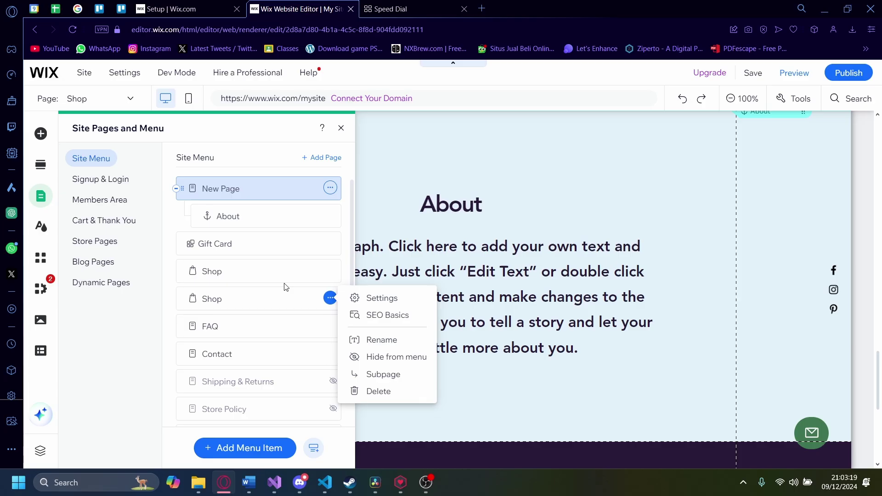
{"action": "left_click", "coordinate": [379, 374]}
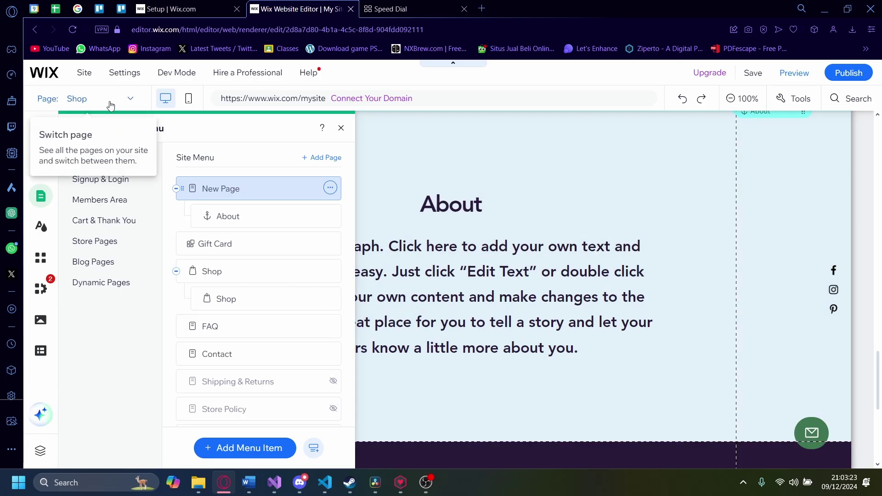
{"action": "left_click", "coordinate": [107, 100]}
In preview, open the hamburger menu and toggle the New Page and Shop submenus to reveal About and Shop
{"action": "left_click", "coordinate": [84, 141]}
{"action": "scroll", "coordinate": [276, 179], "scroll_direction": "up", "scroll_amount": 3}
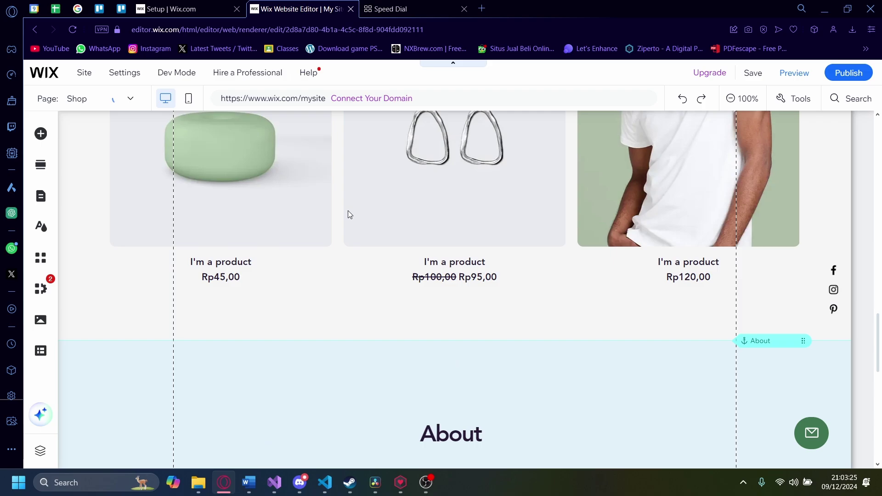
{"action": "scroll", "coordinate": [348, 211], "scroll_direction": "up", "scroll_amount": 4}
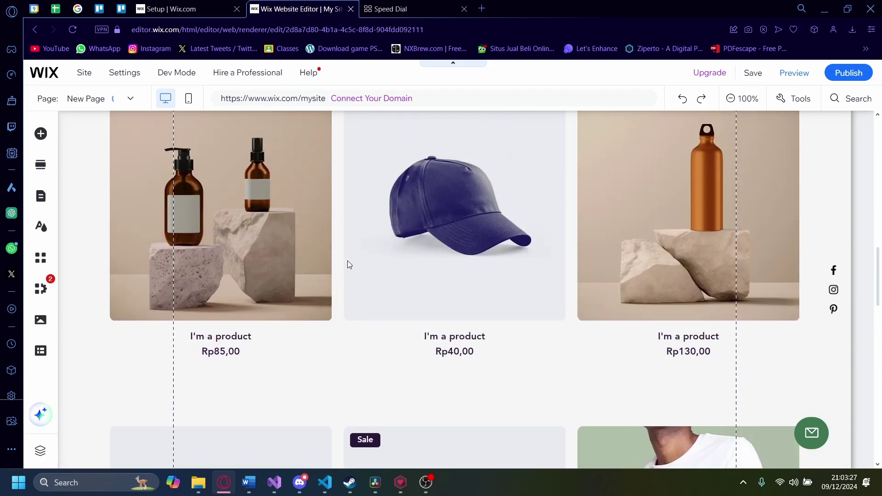
{"action": "scroll", "coordinate": [386, 269], "scroll_direction": "up", "scroll_amount": 5}
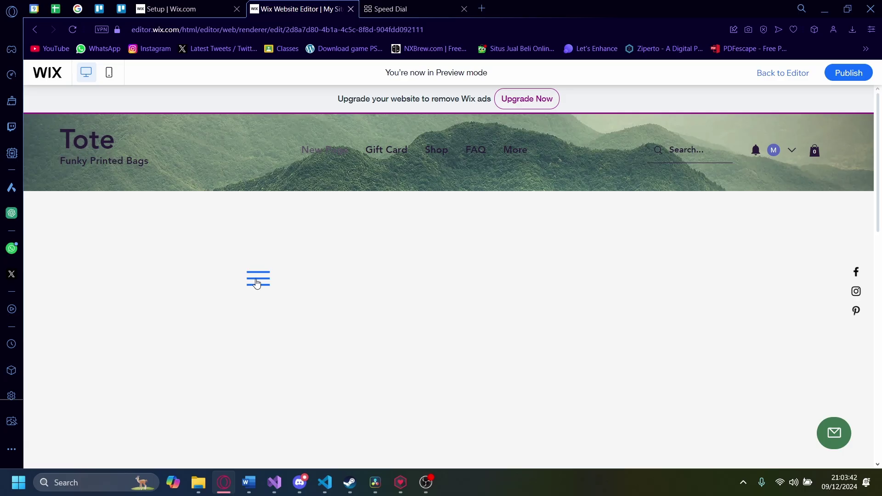
{"action": "left_click", "coordinate": [258, 279]}
{"action": "left_click", "coordinate": [303, 297]}
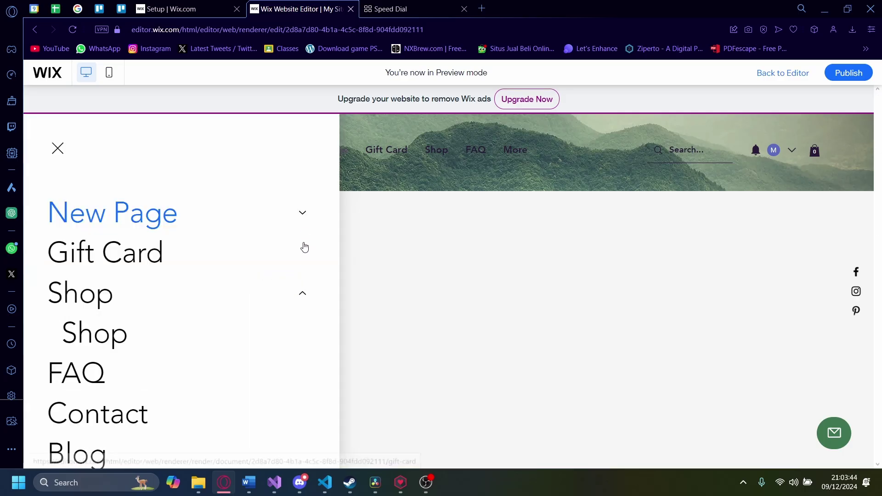
{"action": "left_click", "coordinate": [303, 216]}
{"action": "left_click", "coordinate": [304, 216]}
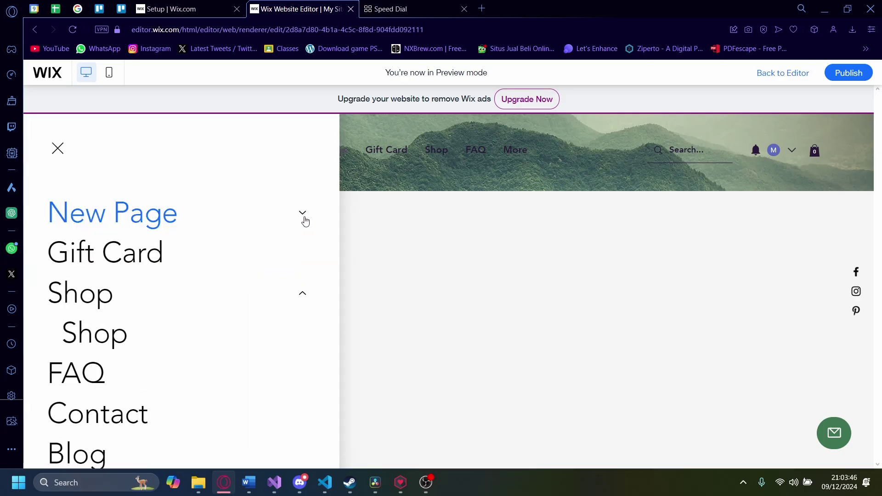
{"action": "left_click", "coordinate": [302, 335]}
{"action": "left_click", "coordinate": [303, 213]}
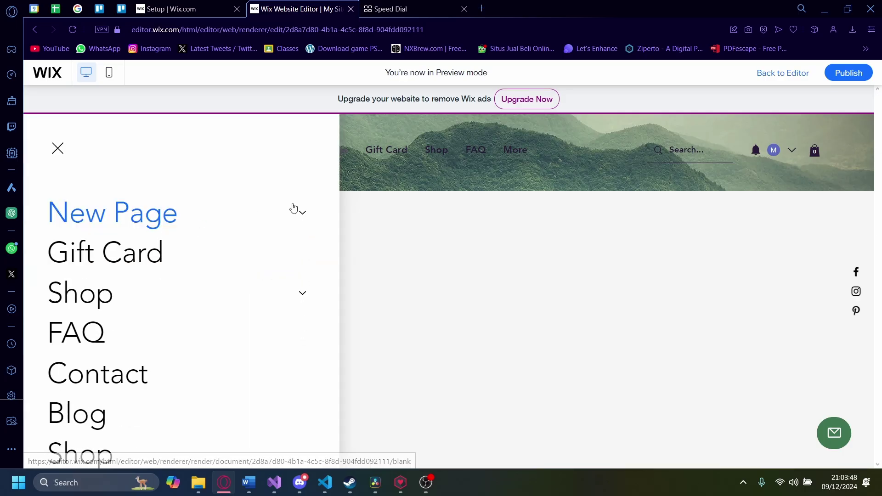